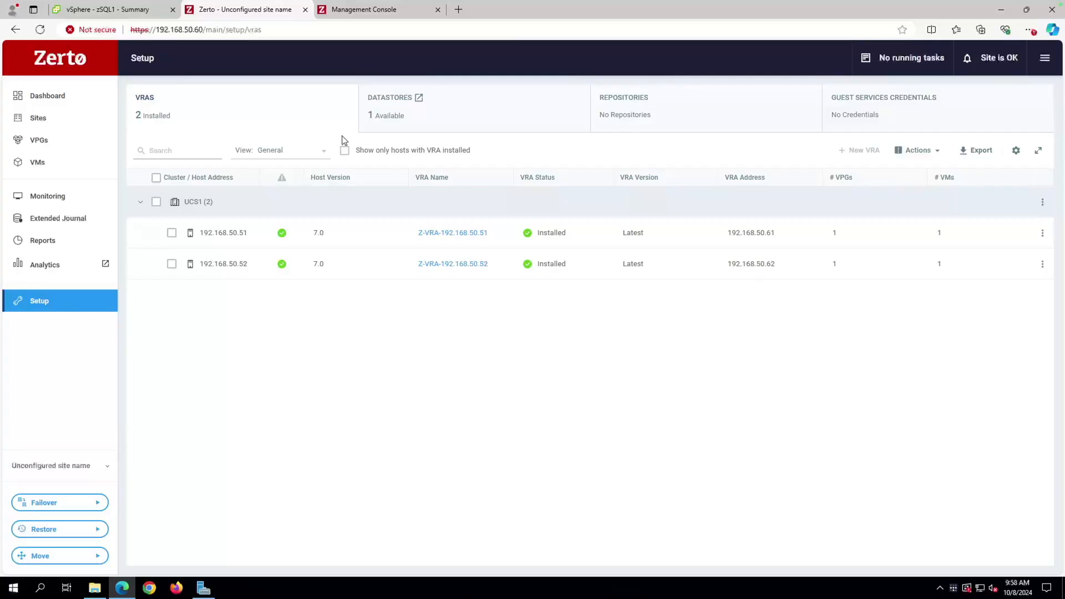
Open the Management Console's deployment settings, and in VMware Remote Console bring up the sign-in prompt of the zSQL1 virtual machine
click(360, 13)
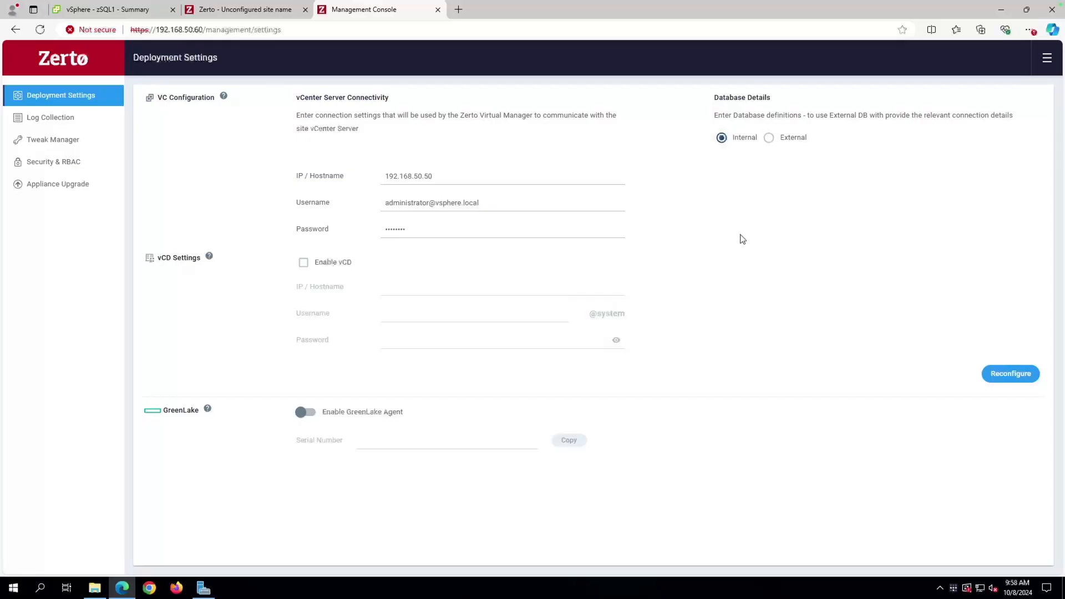
key(ctrl+Left)
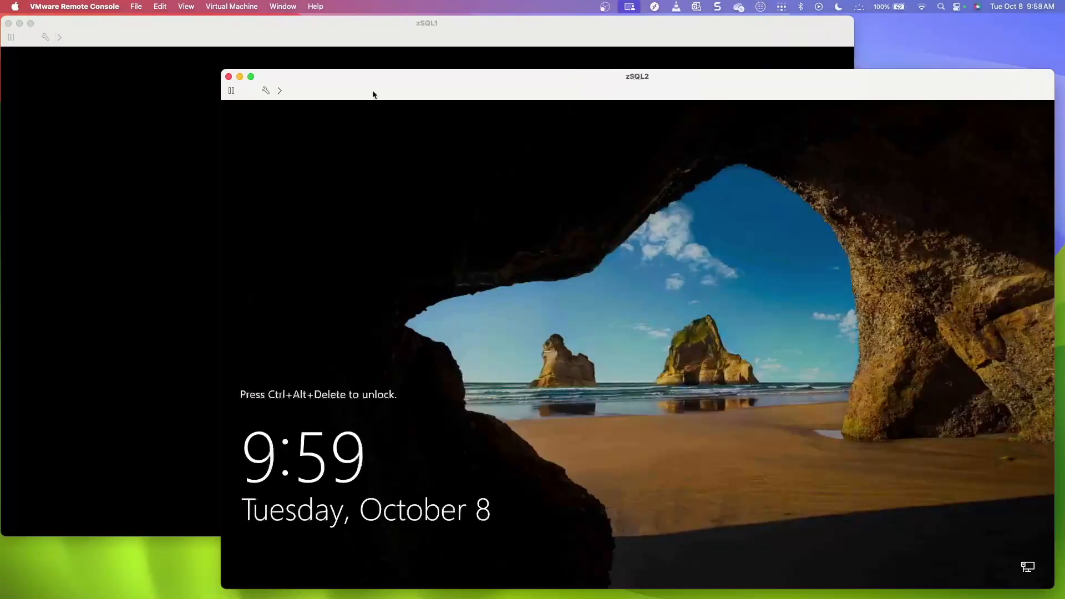
click(272, 23)
mouse_move(272, 20)
mouse_down()
mouse_move(392, 41)
mouse_move(273, 19)
mouse_up()
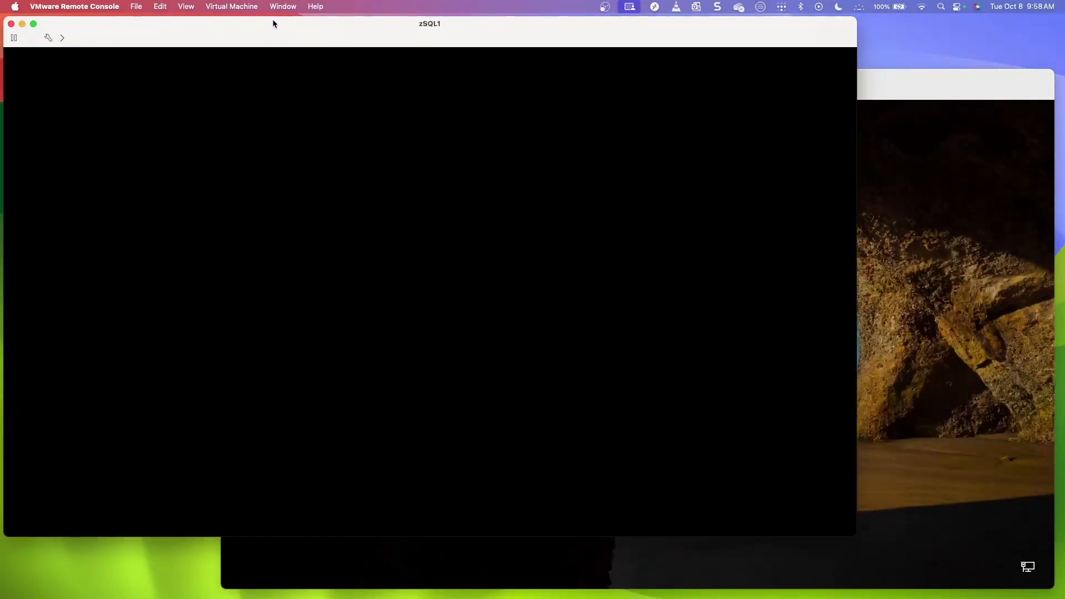
click(294, 139)
key(ctrl+super)
click(231, 8)
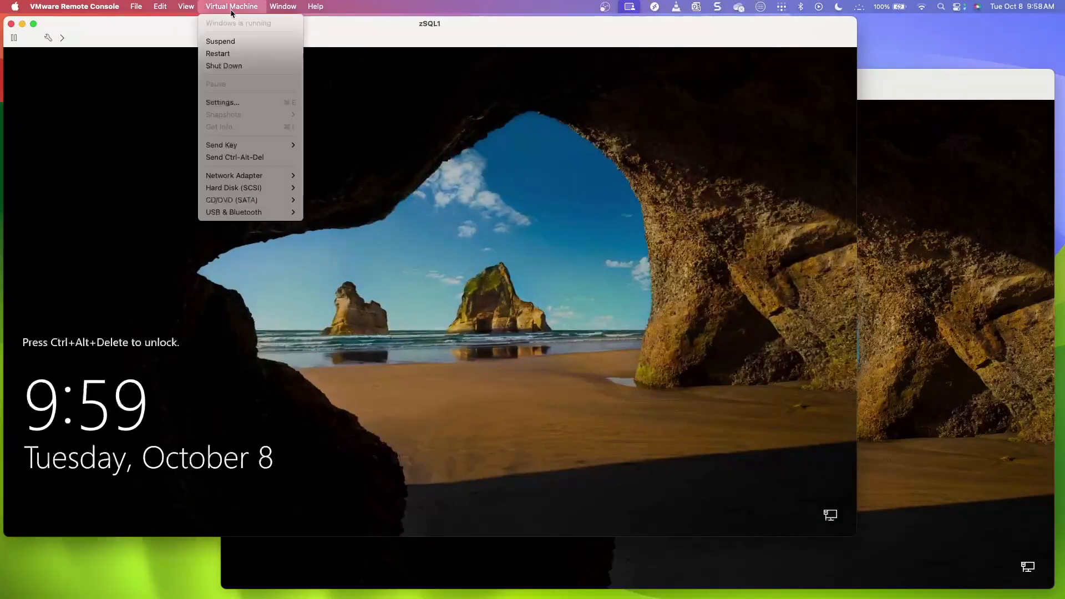
click(243, 159)
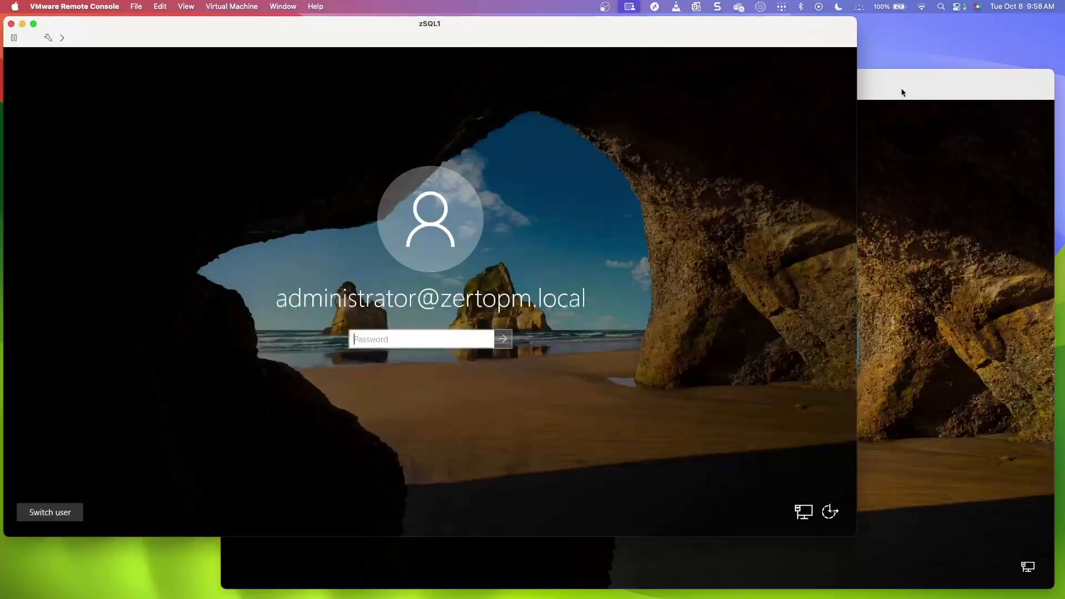
Sign in to the enlarged zSQL1 console with the account password and widen the Object Explorer pane in SQL Server Management Studio
click(901, 88)
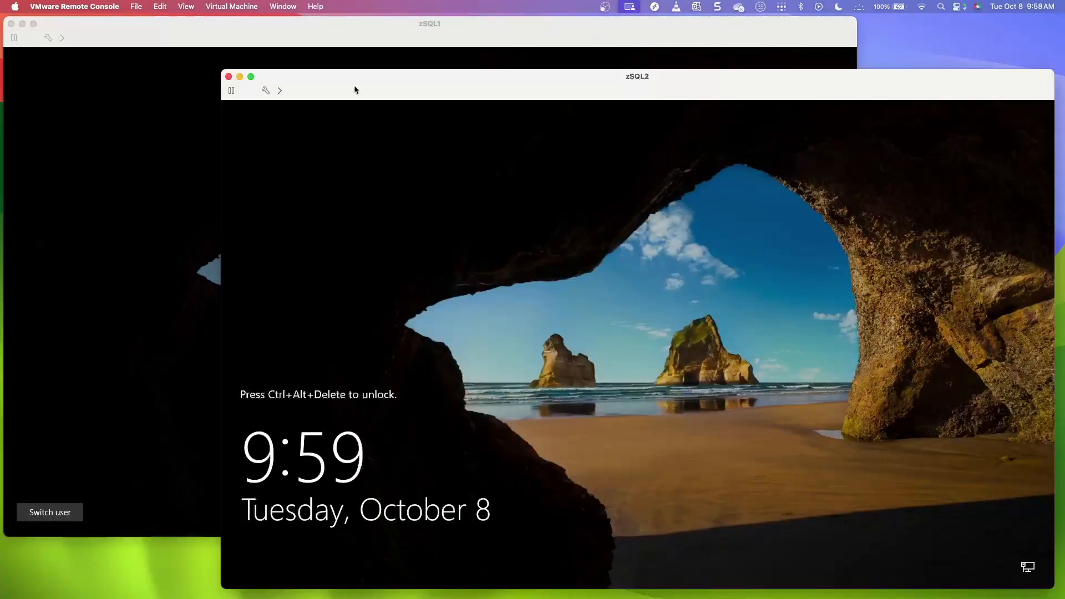
click(240, 76)
mouse_move(165, 29)
mouse_down()
mouse_move(224, 45)
mouse_move(171, 41)
mouse_move(158, 26)
mouse_up()
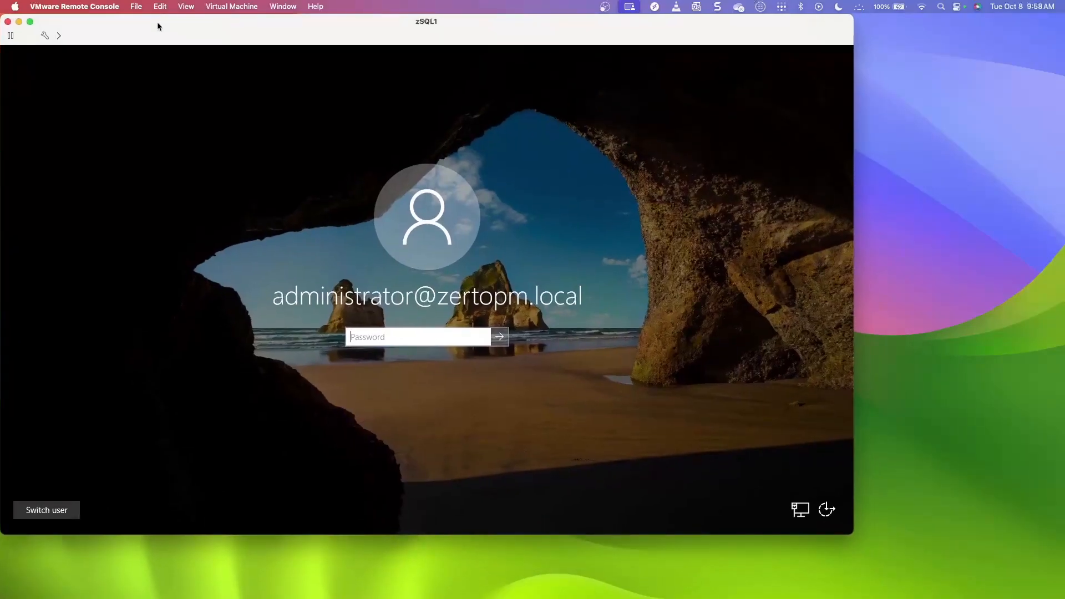
double_click(157, 25)
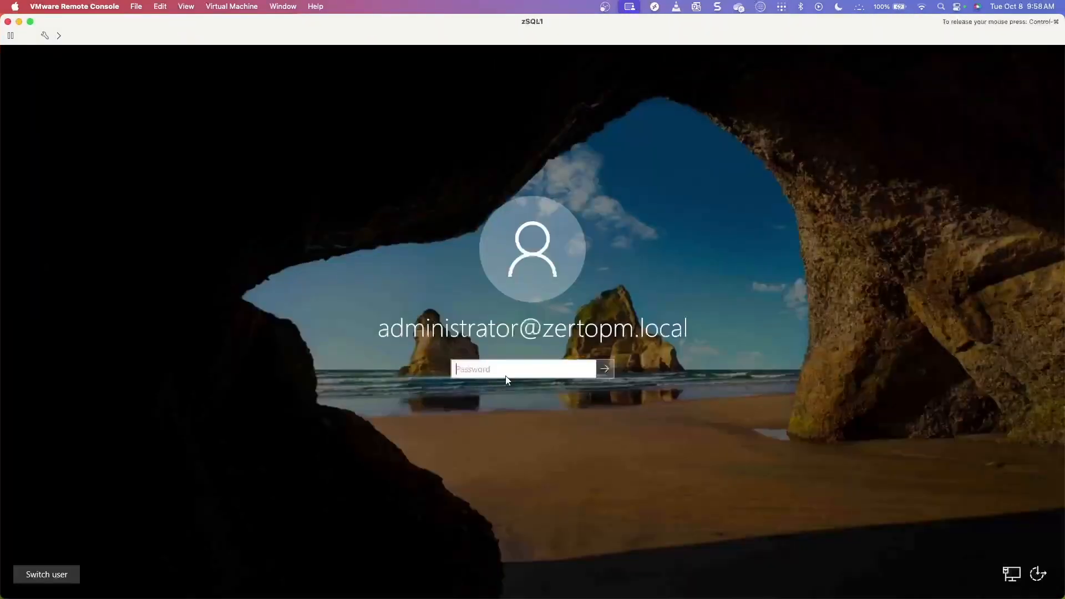
text(**************)
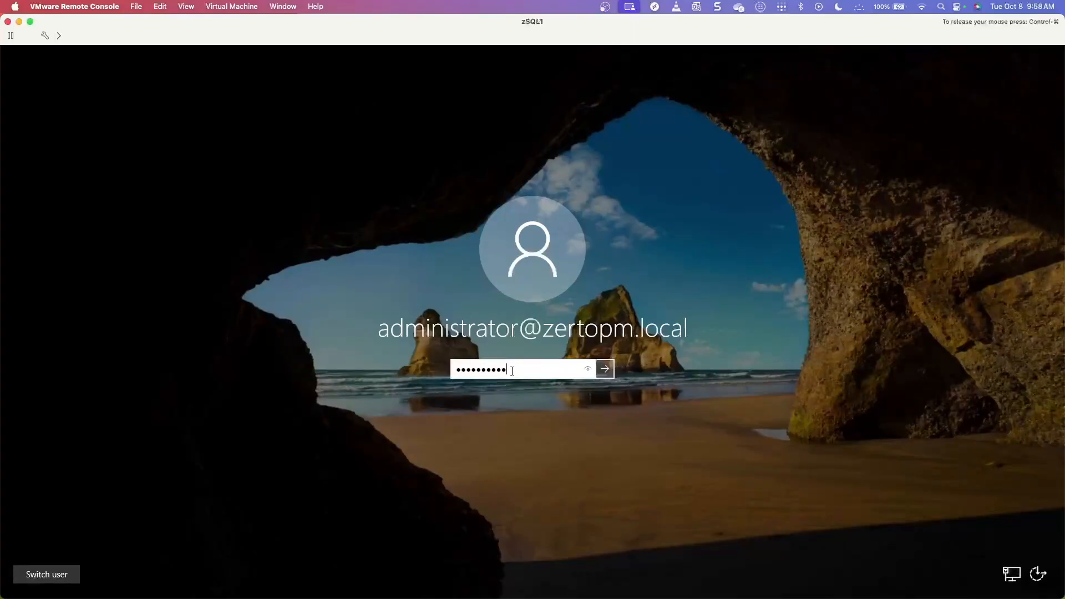
key(Return)
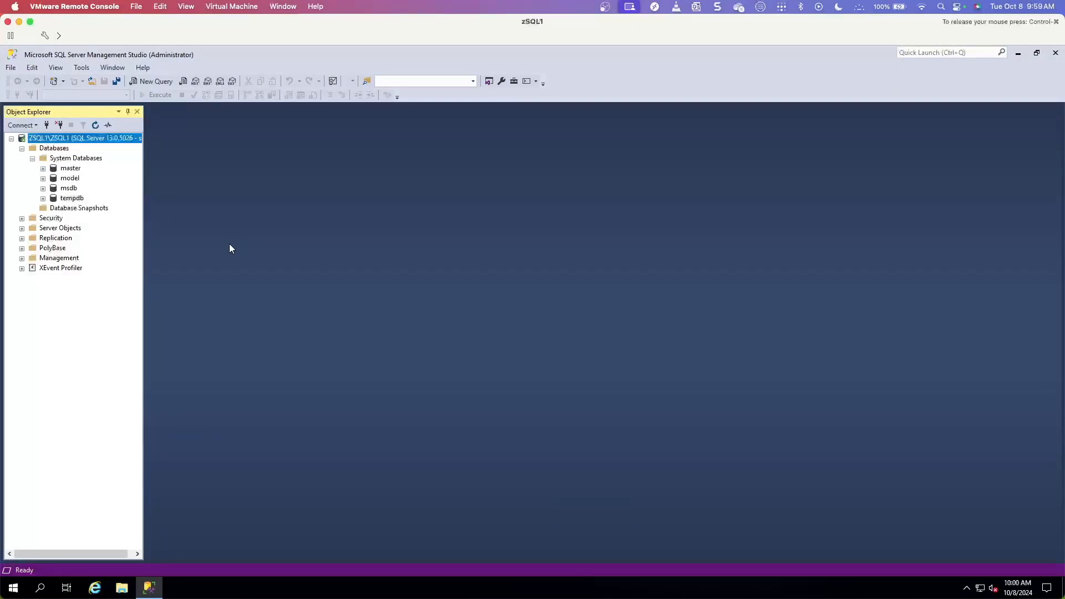
drag(144, 196, 236, 196)
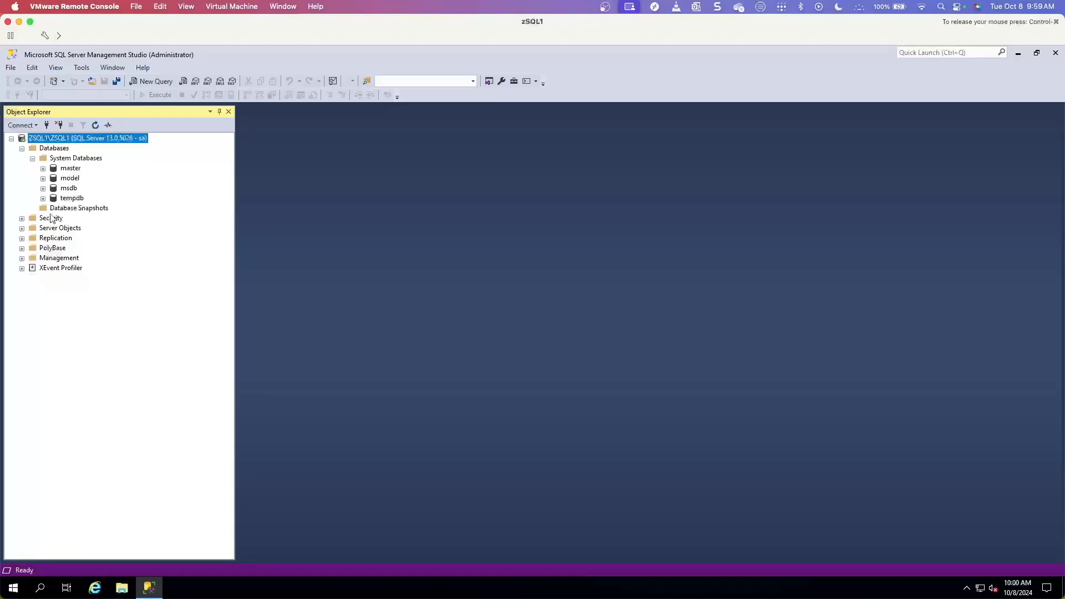
In the Zerto Management Console, reconfigure the deployment to an external database at 192.168.50.63 with username sa and the database password
key(ctrl+Right)
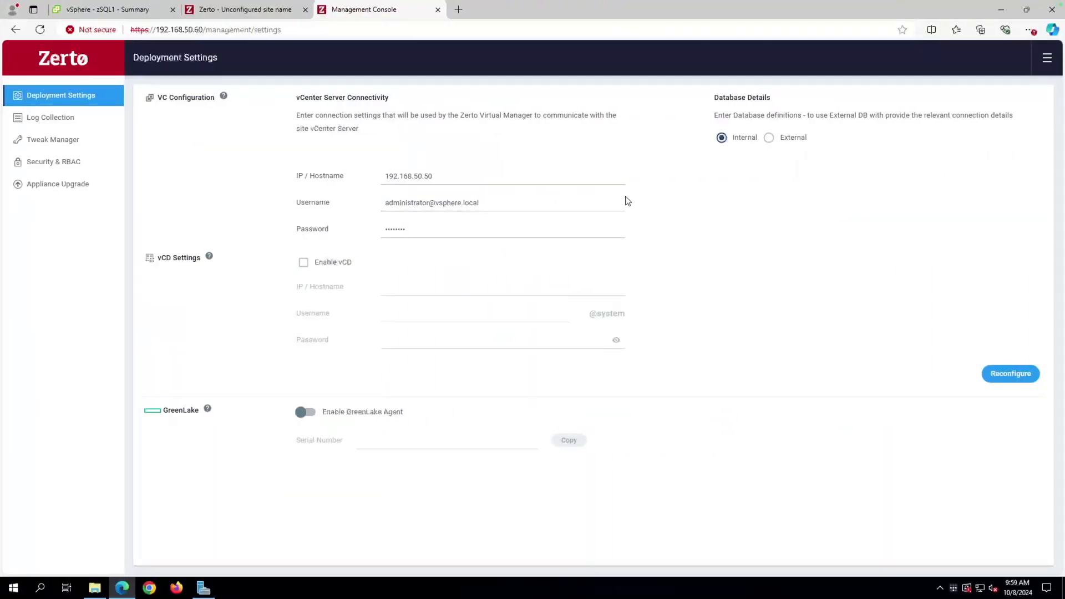
click(769, 138)
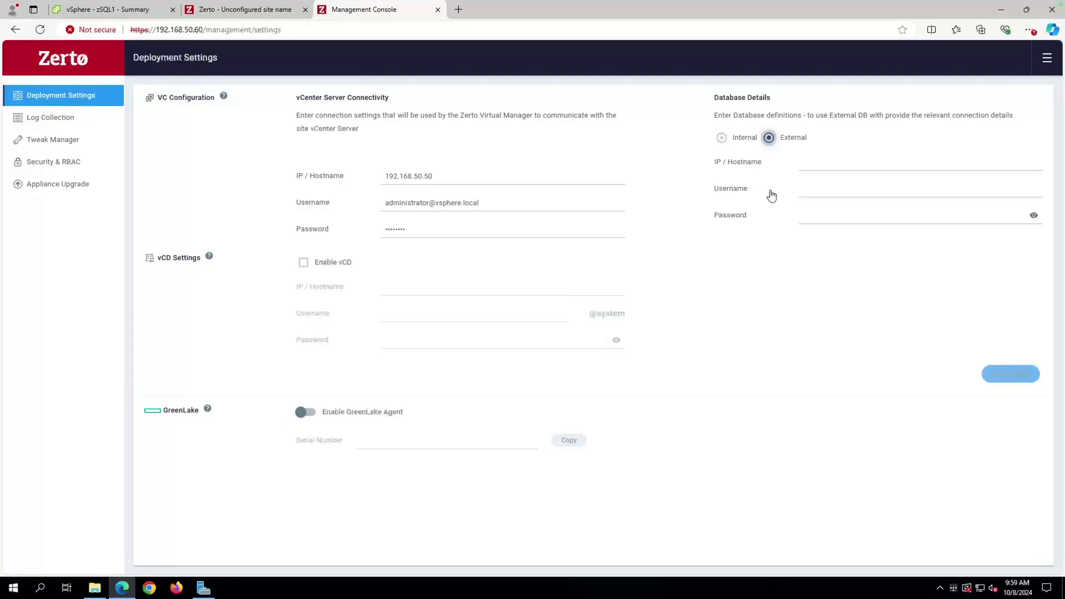
click(821, 165)
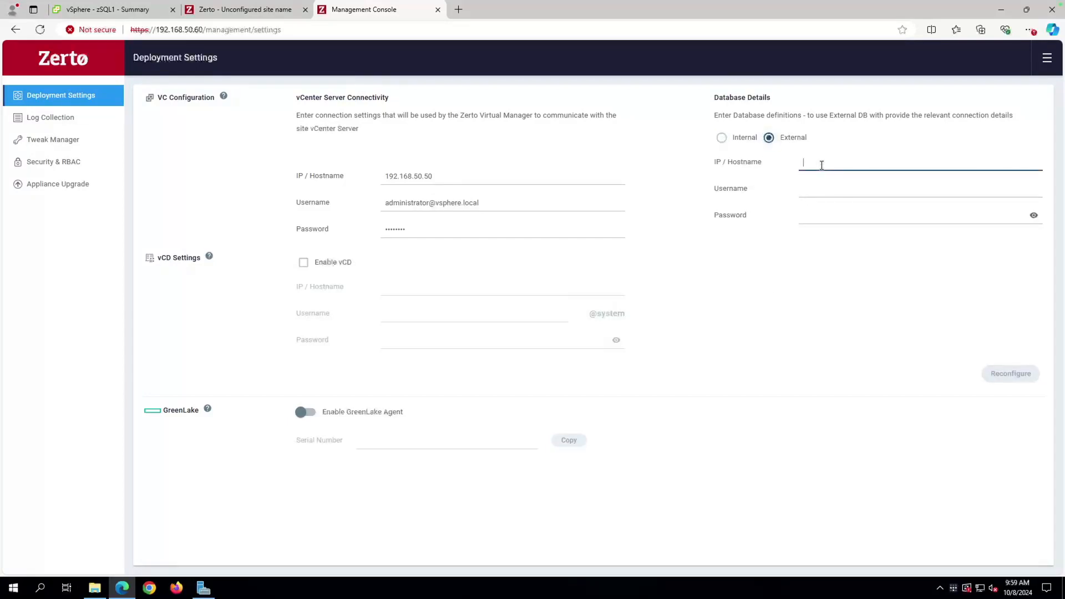
text(192.168.50.63)
click(827, 191)
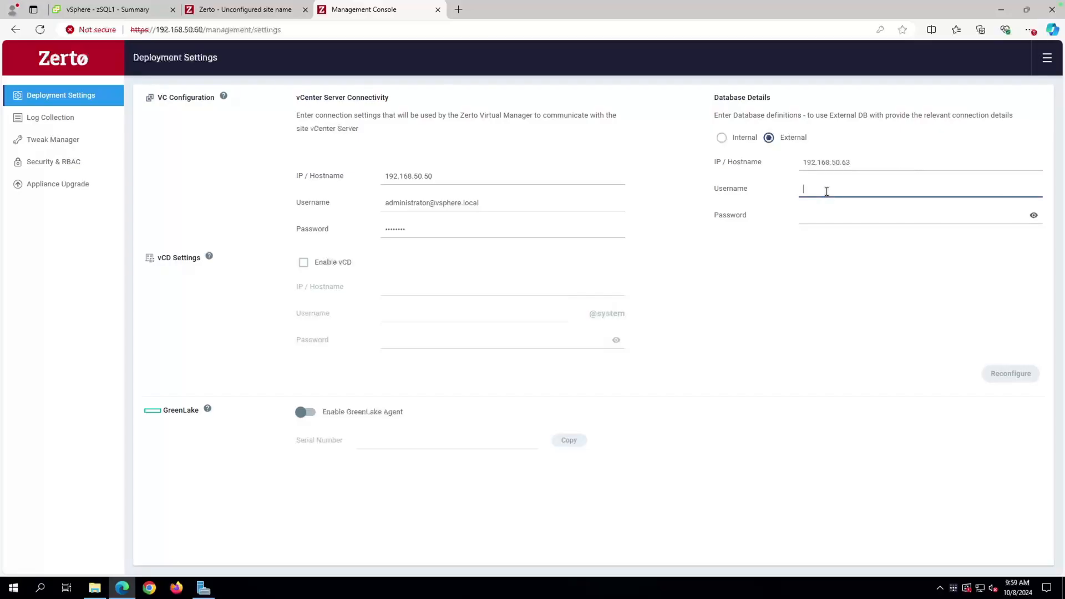
text(sa)
key(Tab)
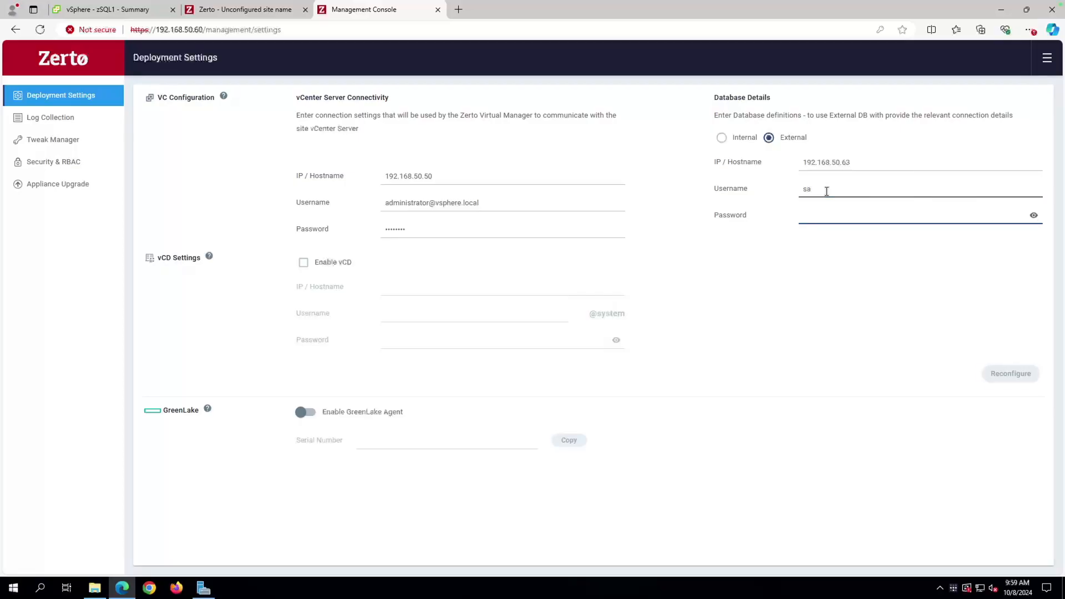
text(***********)
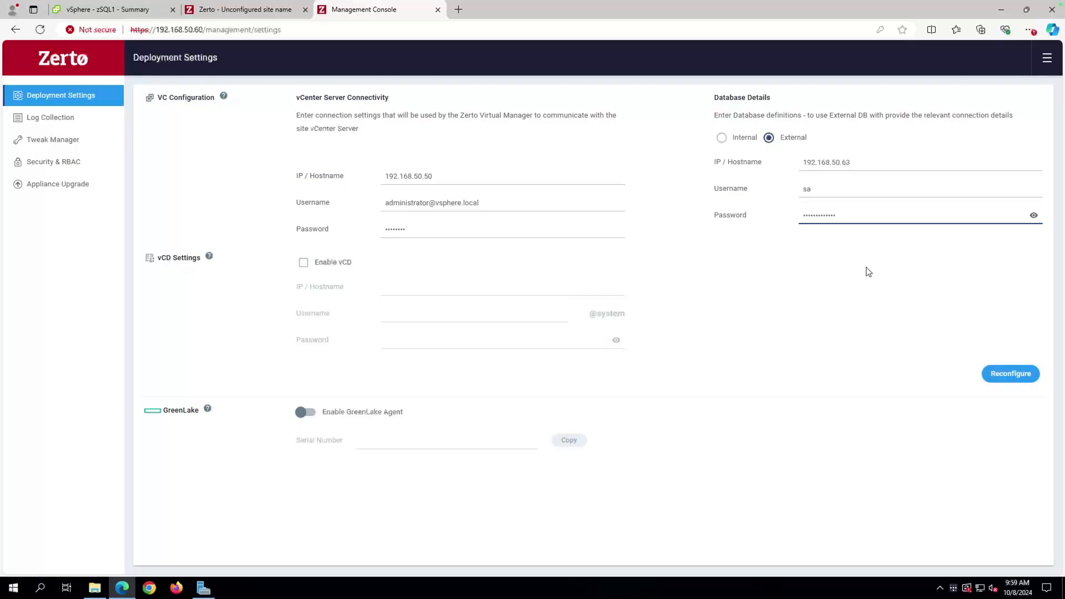
click(1009, 375)
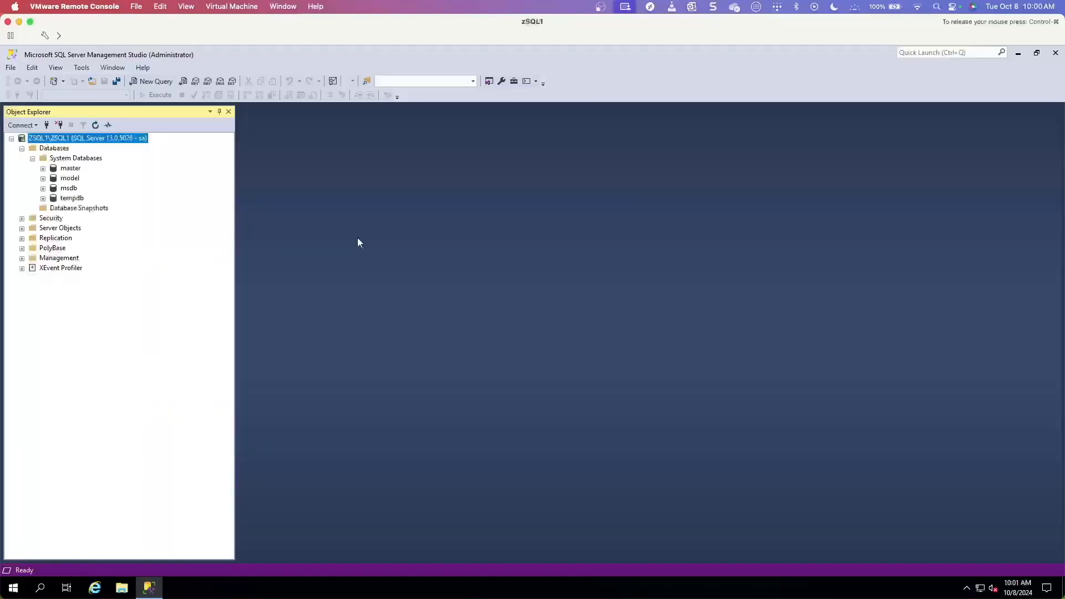
In the zSQL1 console, refresh the ZSQL1\ZSQL1 server in Object Explorer to check its databases
right_click(114, 138)
click(166, 351)
click(95, 125)
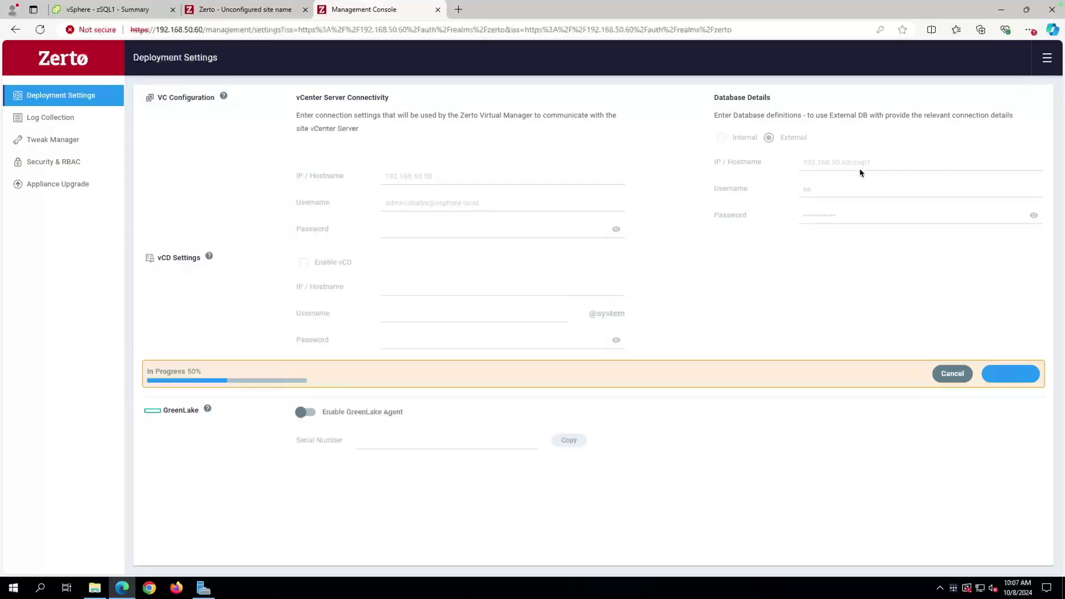
Close the zSQL2 console window and refresh the ZSQL1\ZSQL1 server in zSQL1 to inspect the expanded Databases folder
key(ctrl+Left)
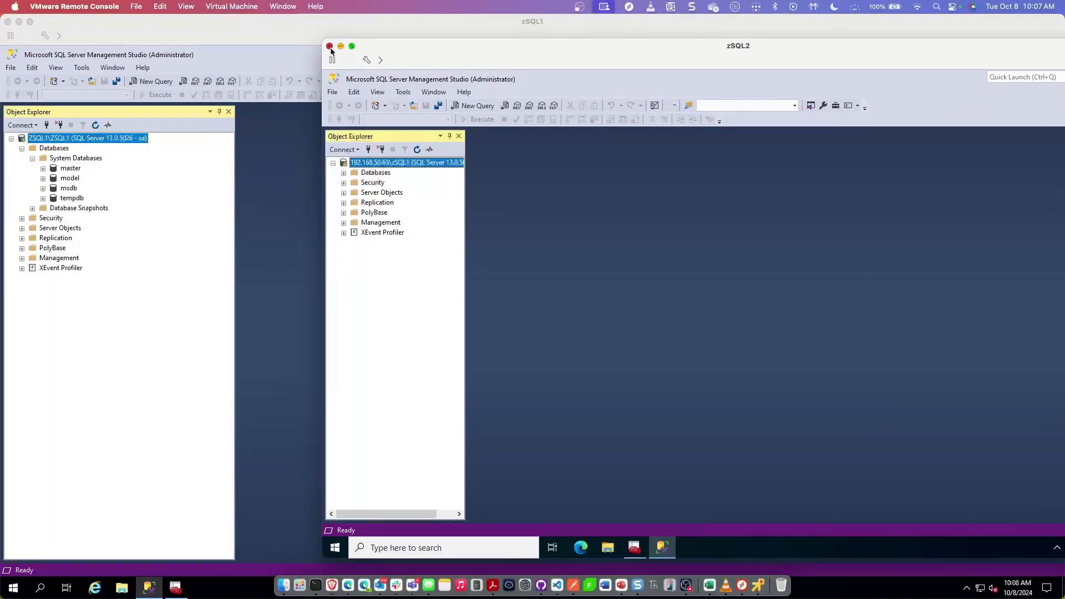
click(330, 47)
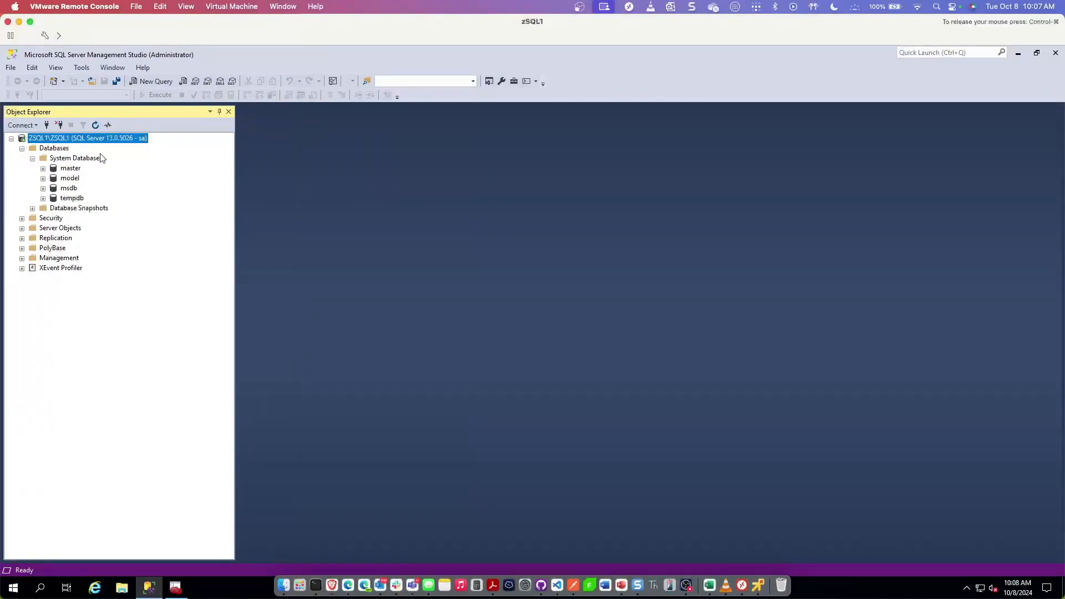
click(95, 124)
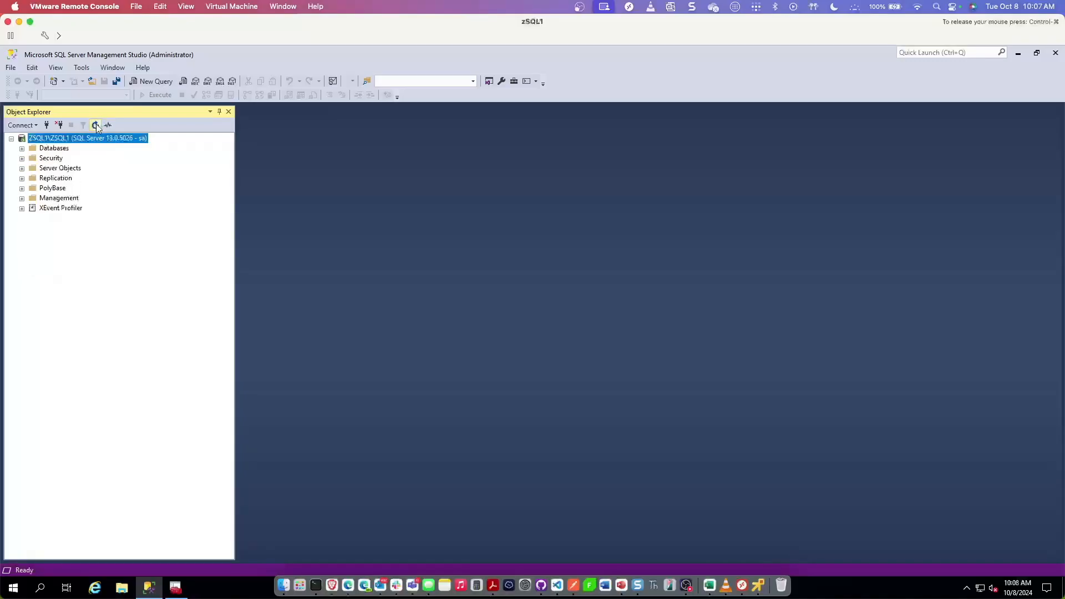
click(59, 150)
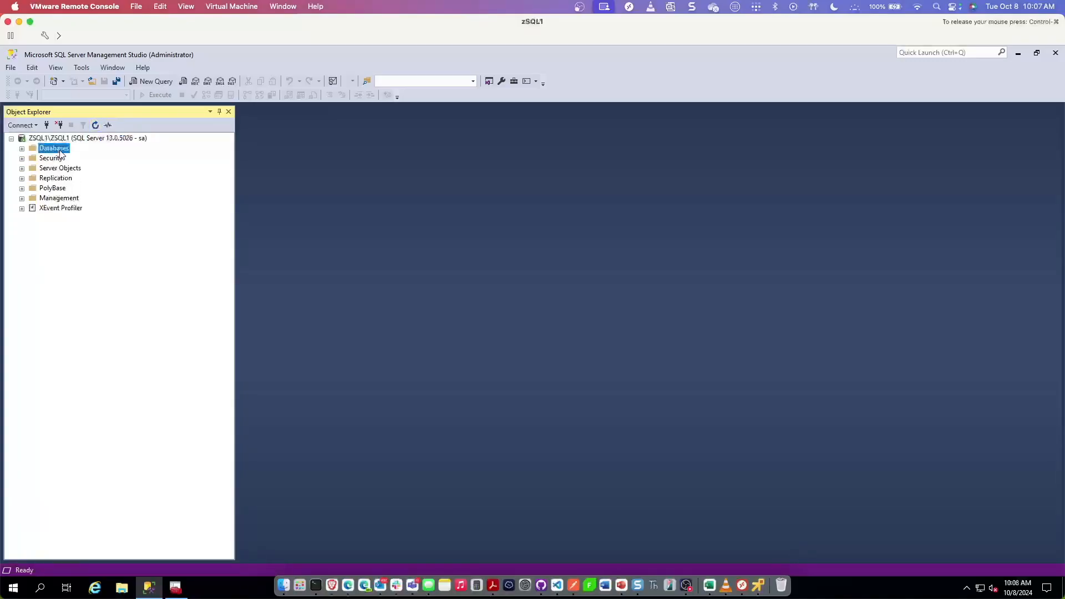
click(22, 149)
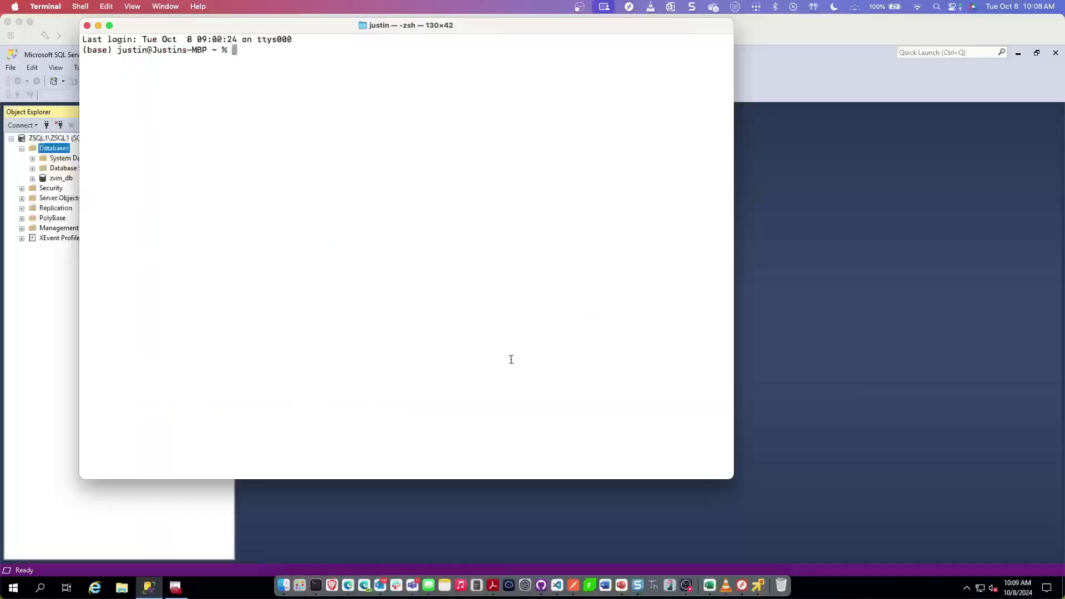
In Terminal, connect over SSH to 192.168.50.60 as zadmin, and exit Appliance Manager to the shell to run kubectl get all
text(ssh zadmin@192.168.50.60)
key(Return)
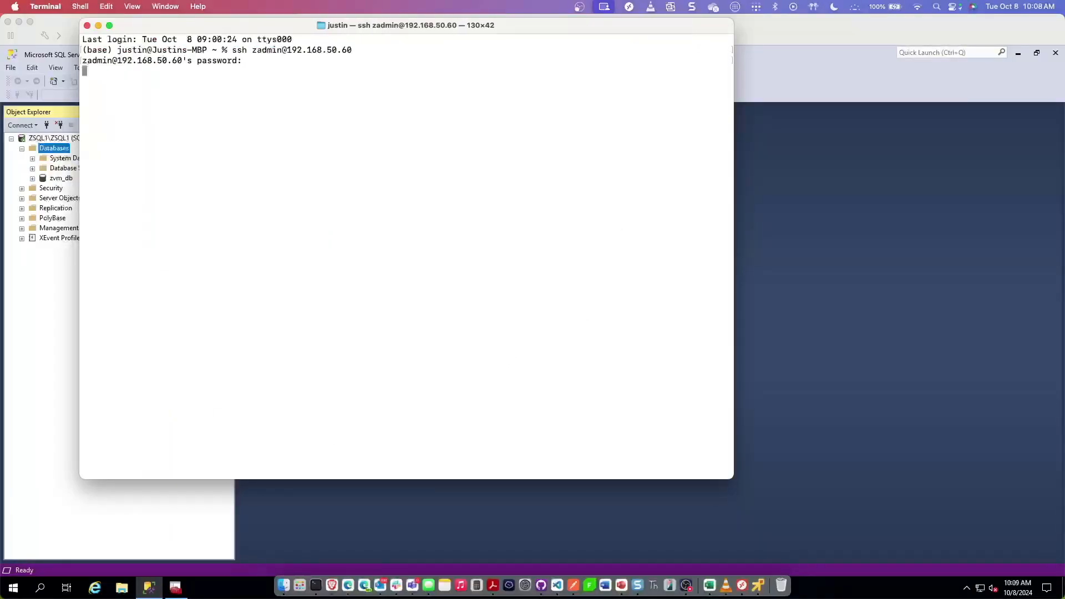
key(ctrl+c)
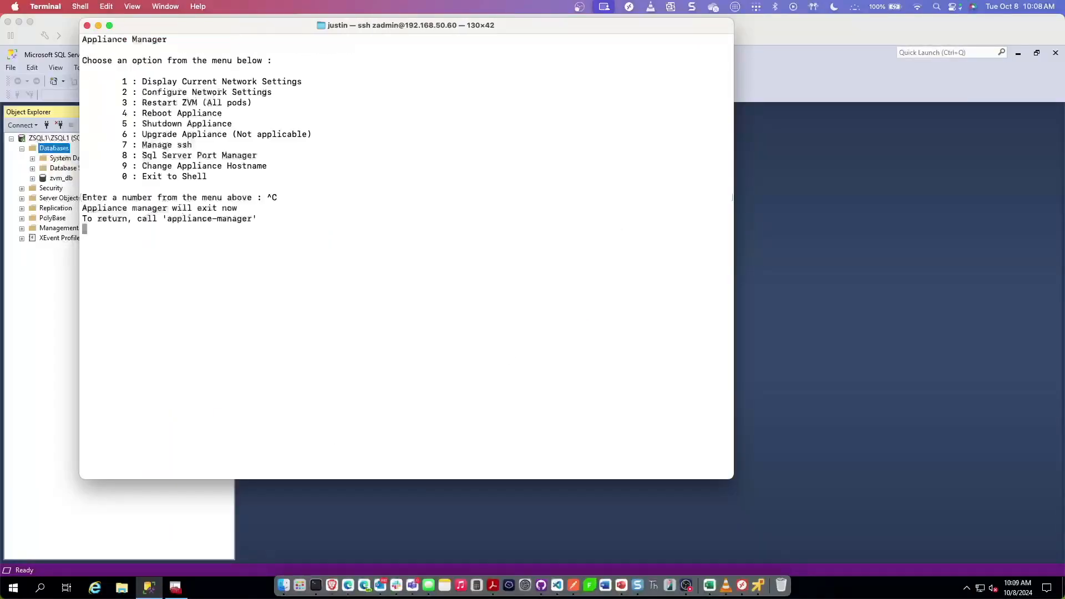
key(ctrl+c)
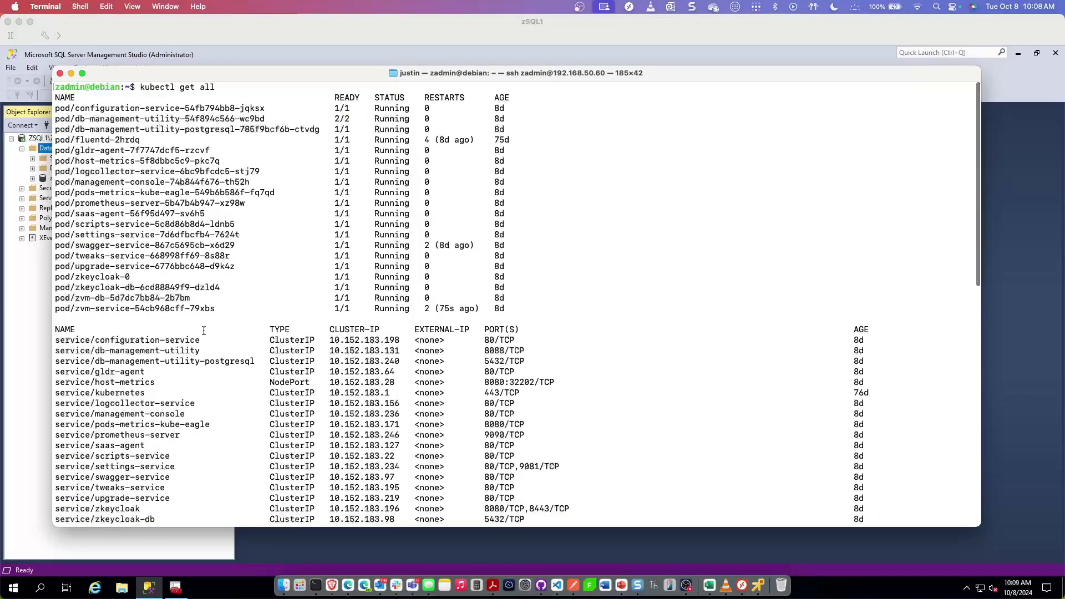
Examine the zvm-service pod's entry in the kubectl output and the reconfiguration progress in the Zerto Management Console
drag(220, 309, 76, 309)
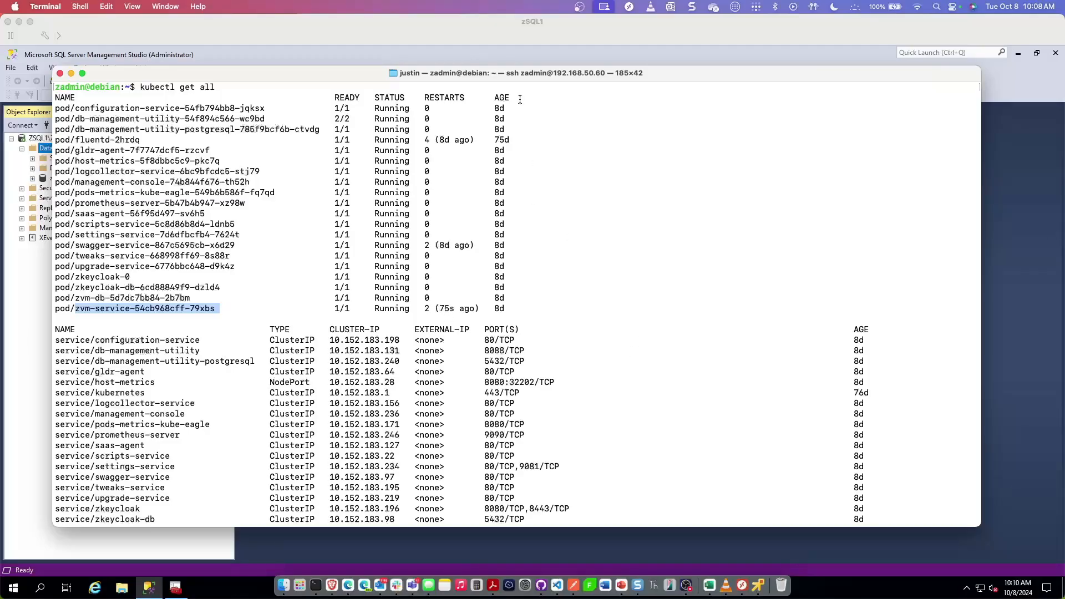
click(464, 54)
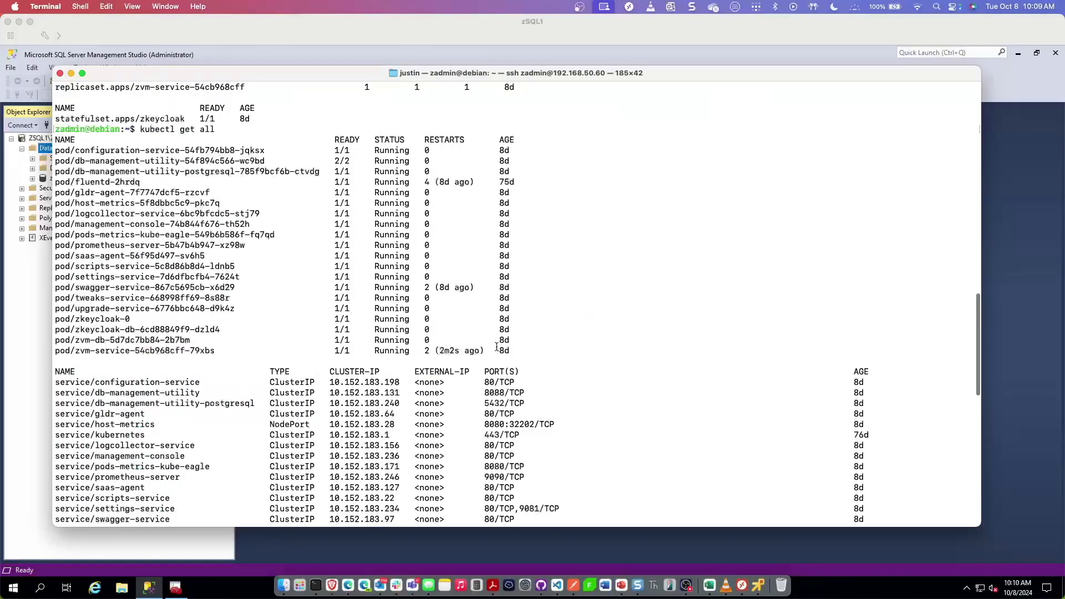
scroll(498, 347, down, 2)
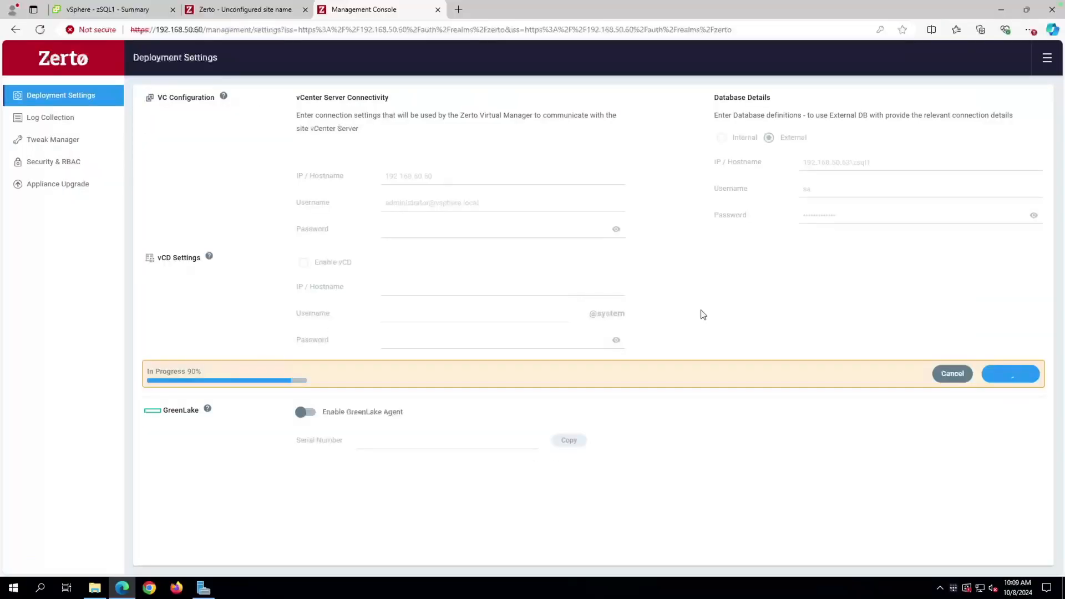
Back in Terminal, rerun kubectl get all and check the restarts and age of the zvm-service pod
key(ctrl+Left)
key(ctrl+Left)
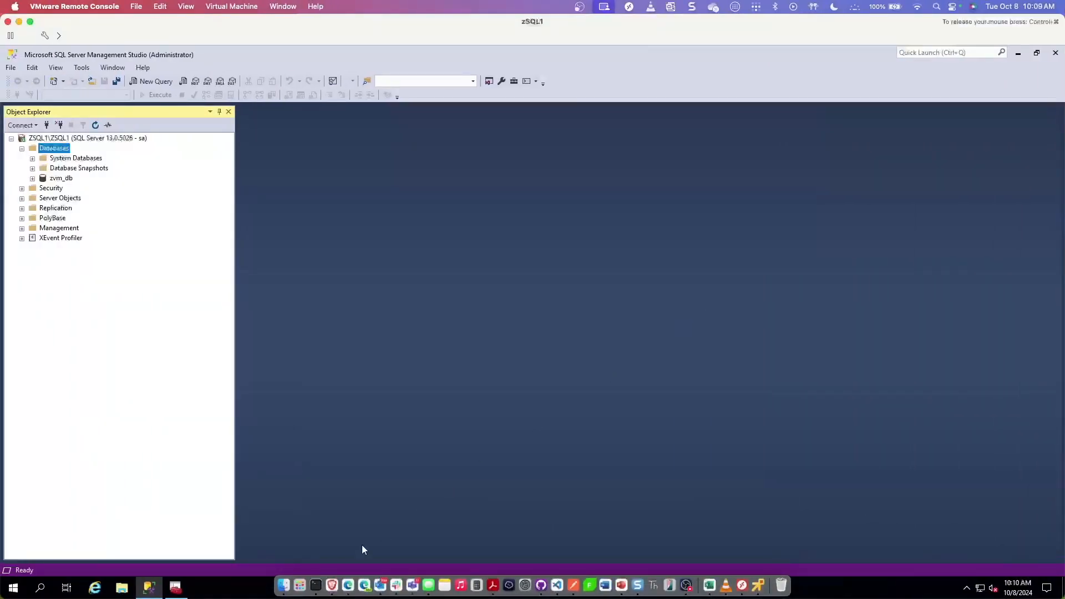
click(318, 590)
click(536, 385)
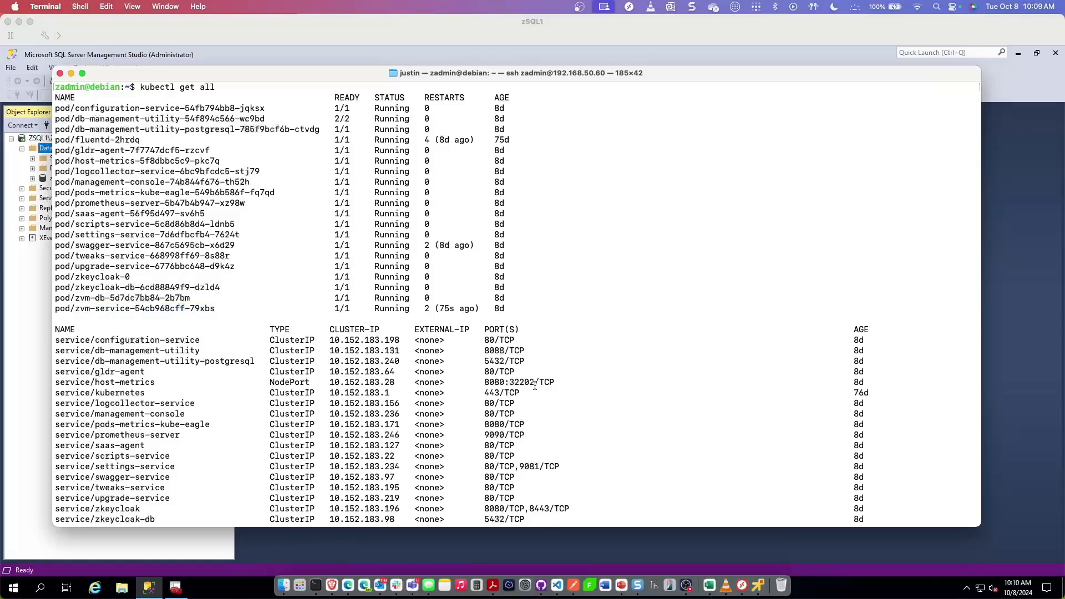
key(Up)
key(Return)
scroll(514, 384, up, 15)
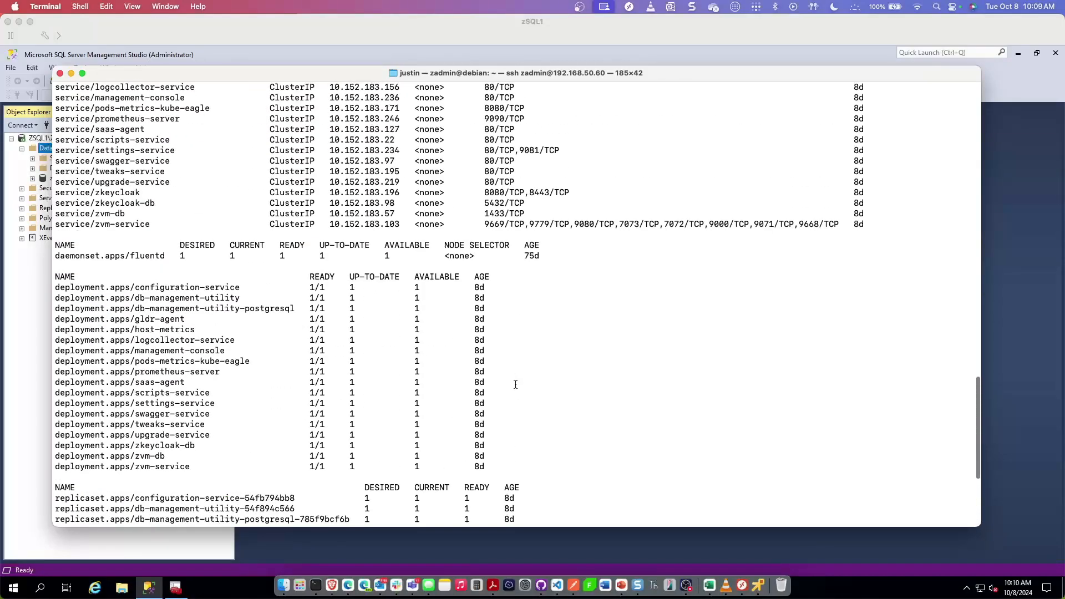
scroll(514, 383, up, 2)
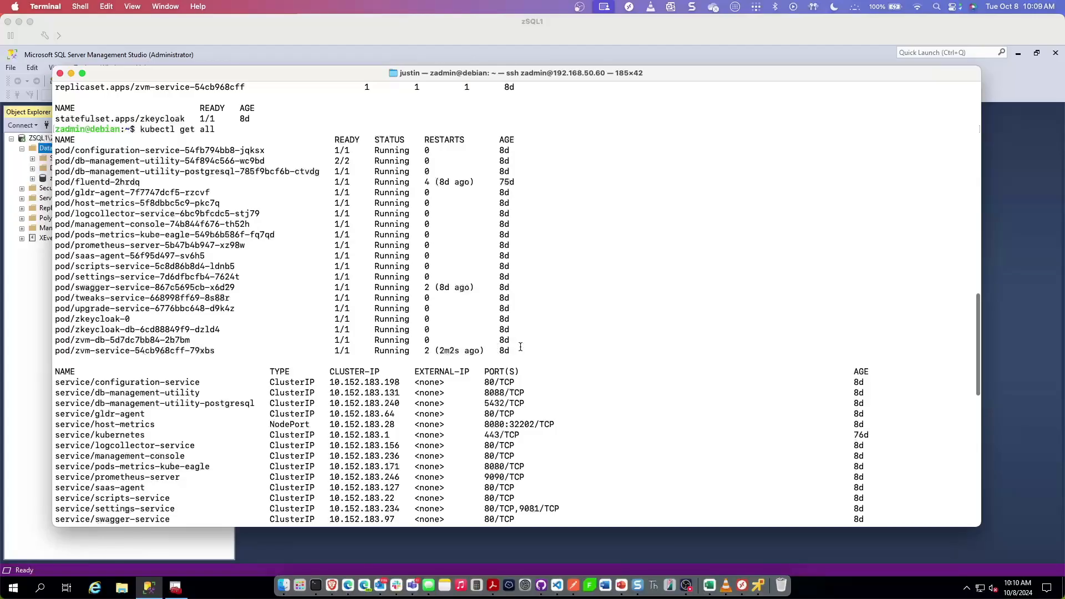
scroll(520, 347, down, 7)
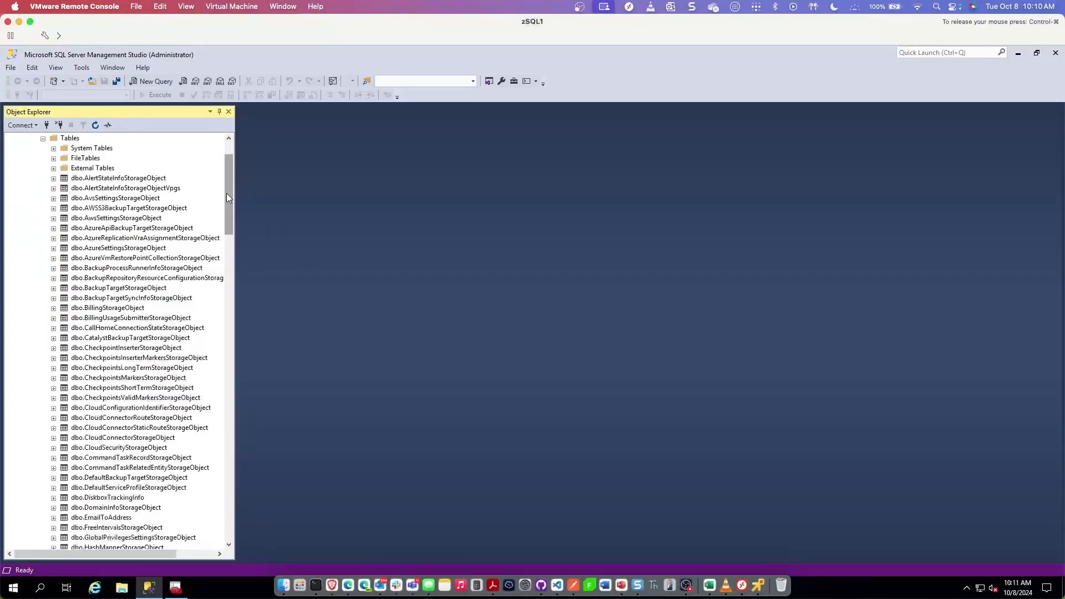
In zSQL1, look through the new database's dbo and settings tables under the expanded Tables folder
drag(226, 193, 229, 500)
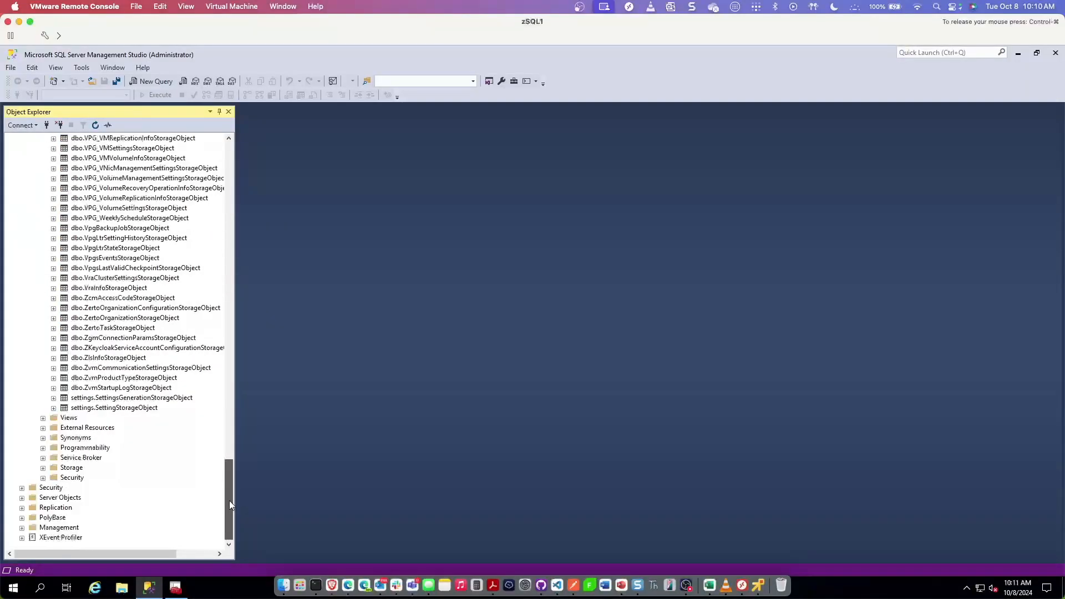
scroll(229, 501, up, 6)
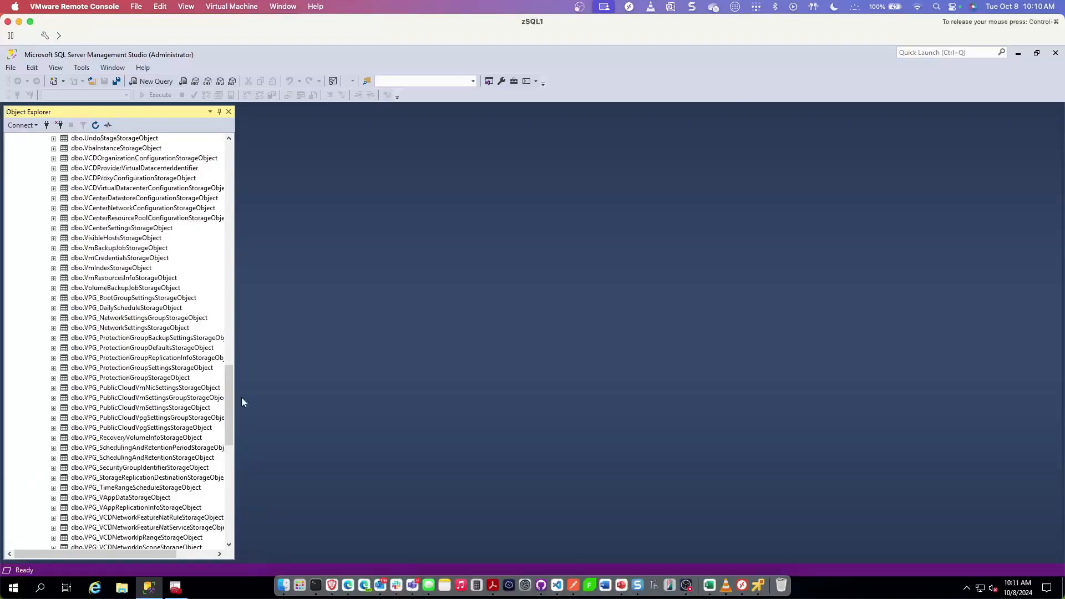
scroll(167, 344, up, 3)
right_click(83, 229)
click(120, 258)
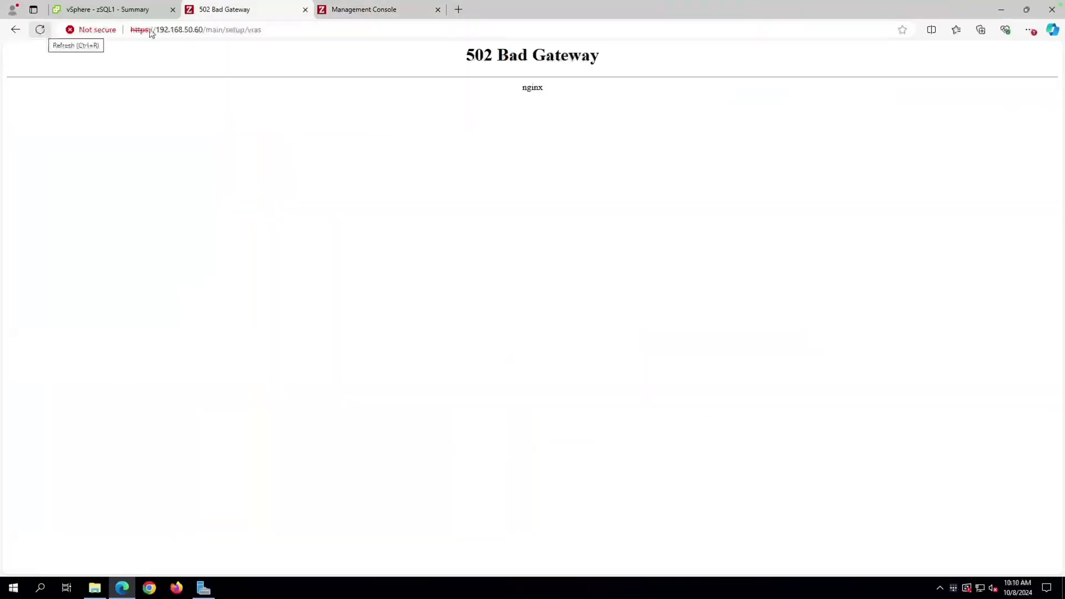
Switch to the browser, reload the Zerto site from its base address 192.168.50.60, and open VPG1's details from the VPG list
click(40, 29)
click(43, 142)
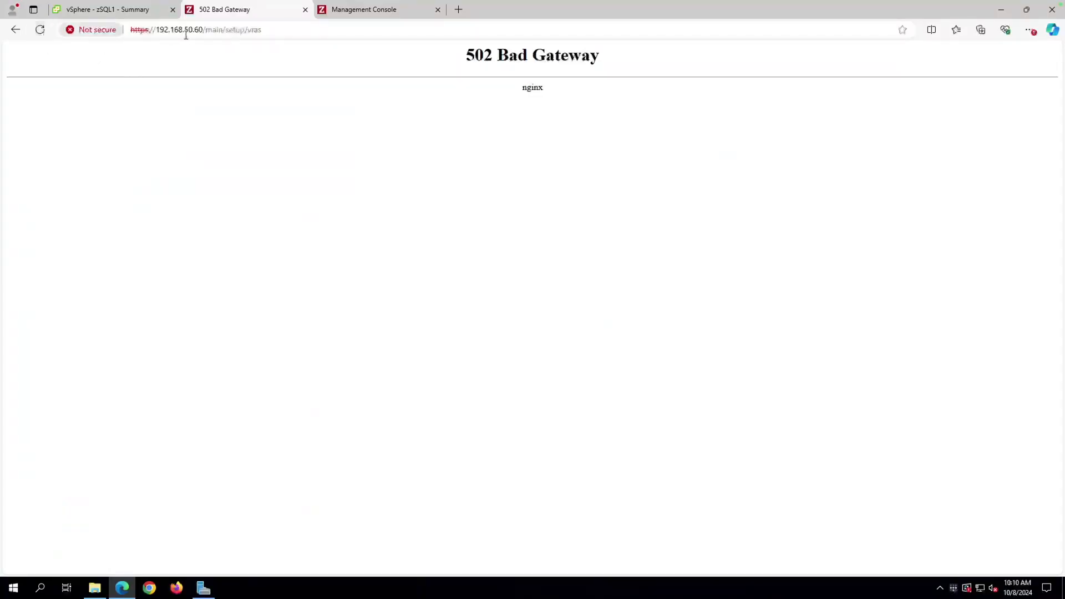
drag(204, 30, 301, 38)
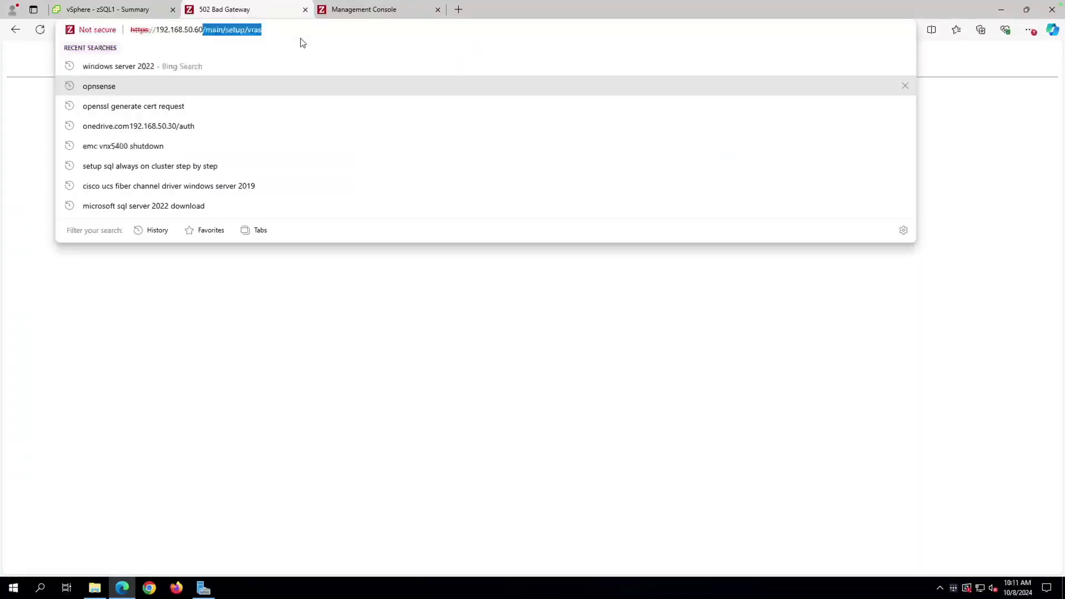
key(BackSpace)
key(Return)
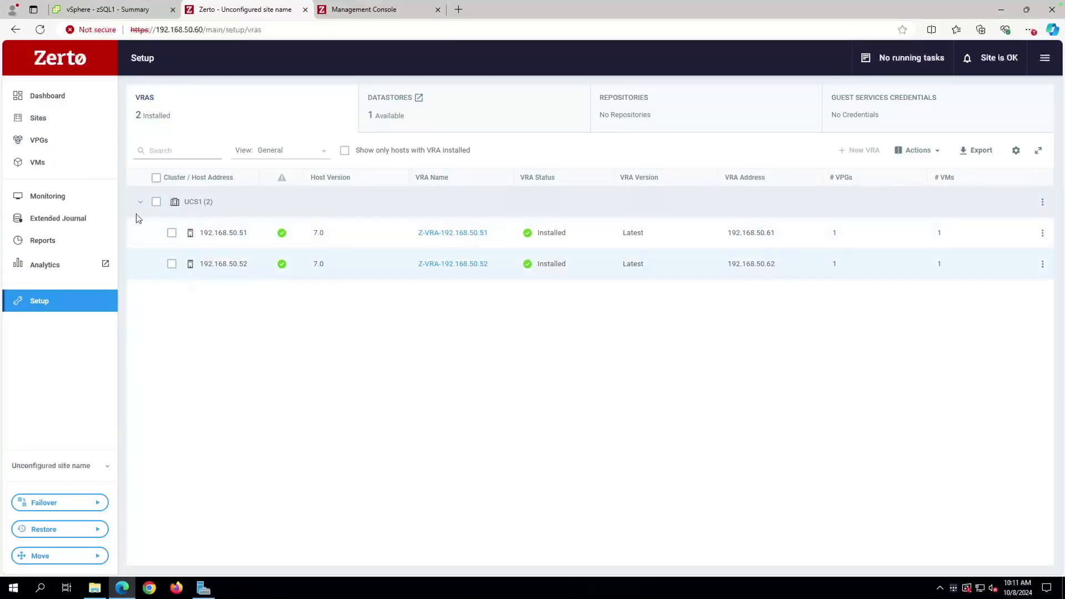
click(44, 142)
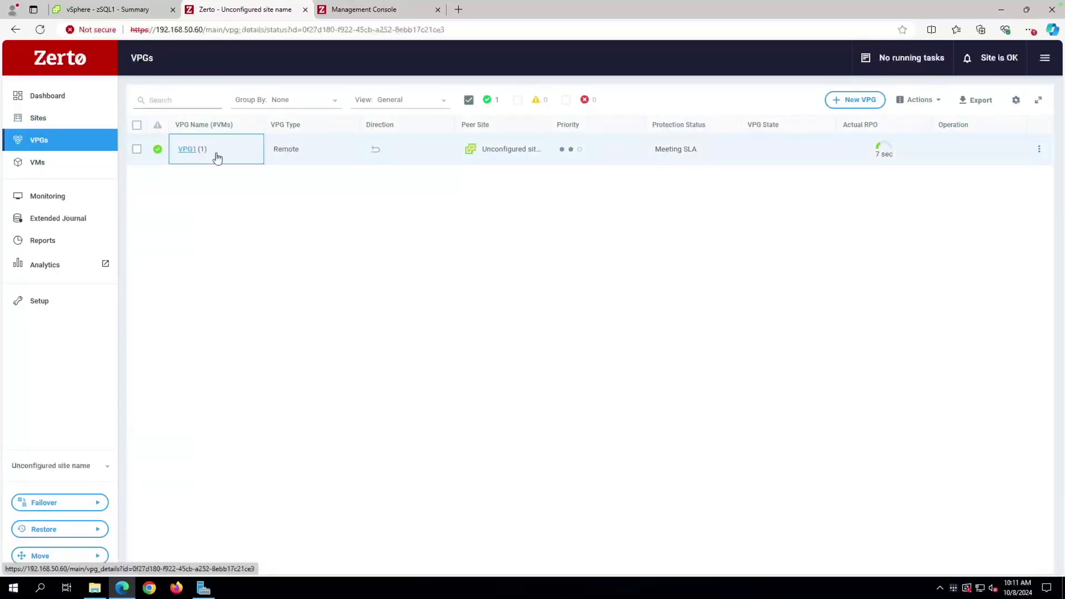
click(188, 148)
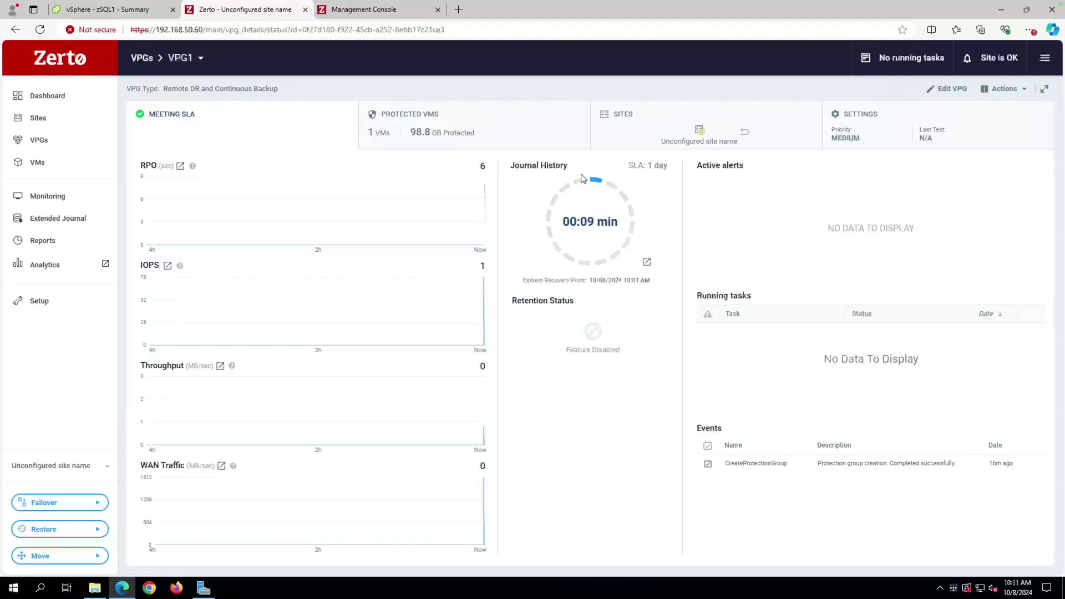
Start a failover test with VPG1 selected and open its checkpoint selection from the execution parameters
click(64, 506)
click(154, 499)
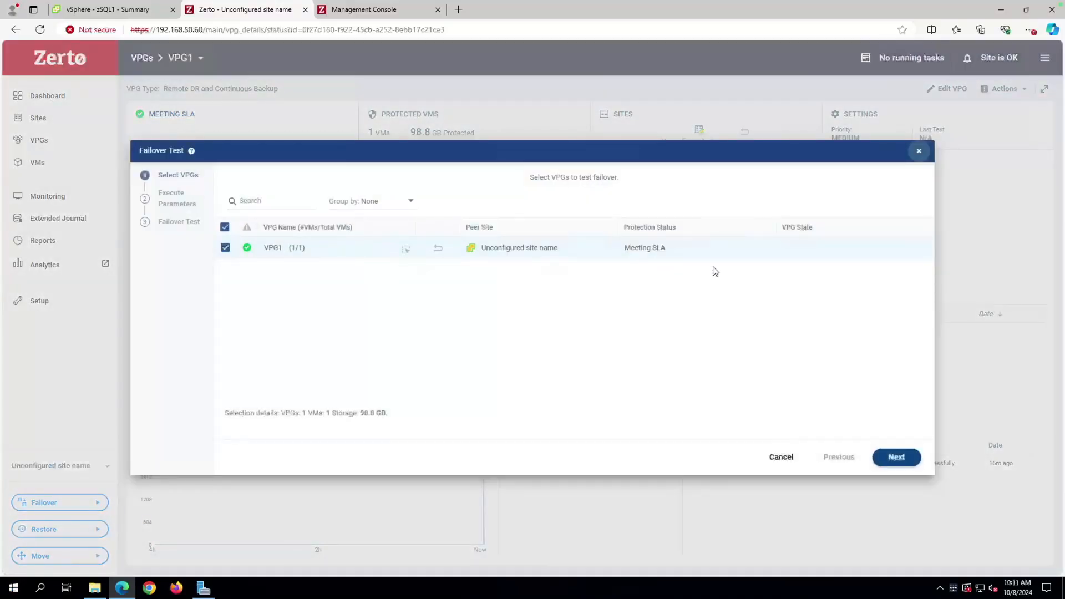
click(899, 457)
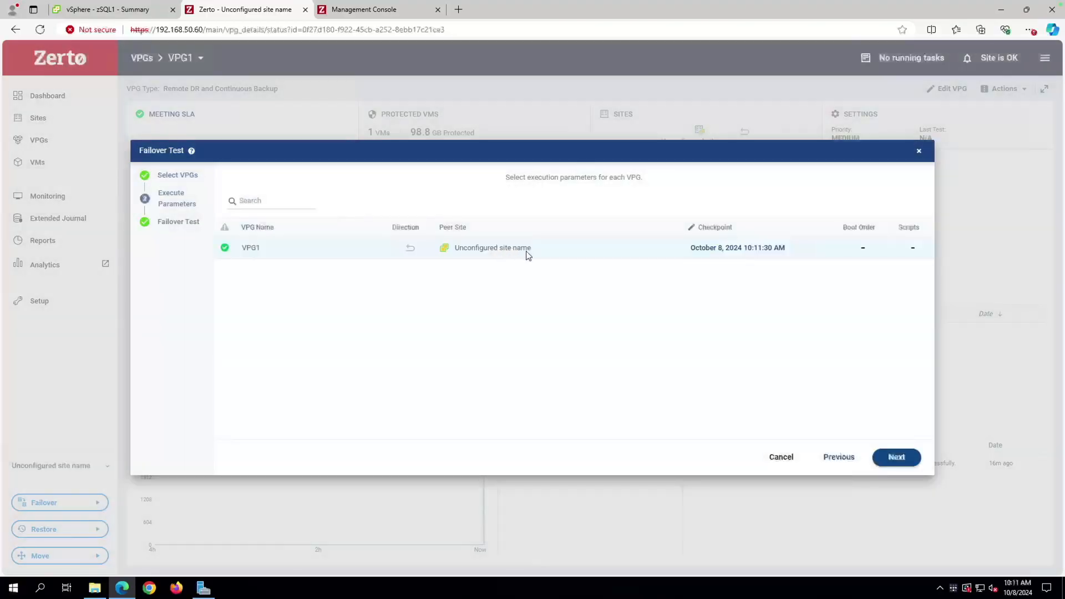
click(823, 257)
click(794, 257)
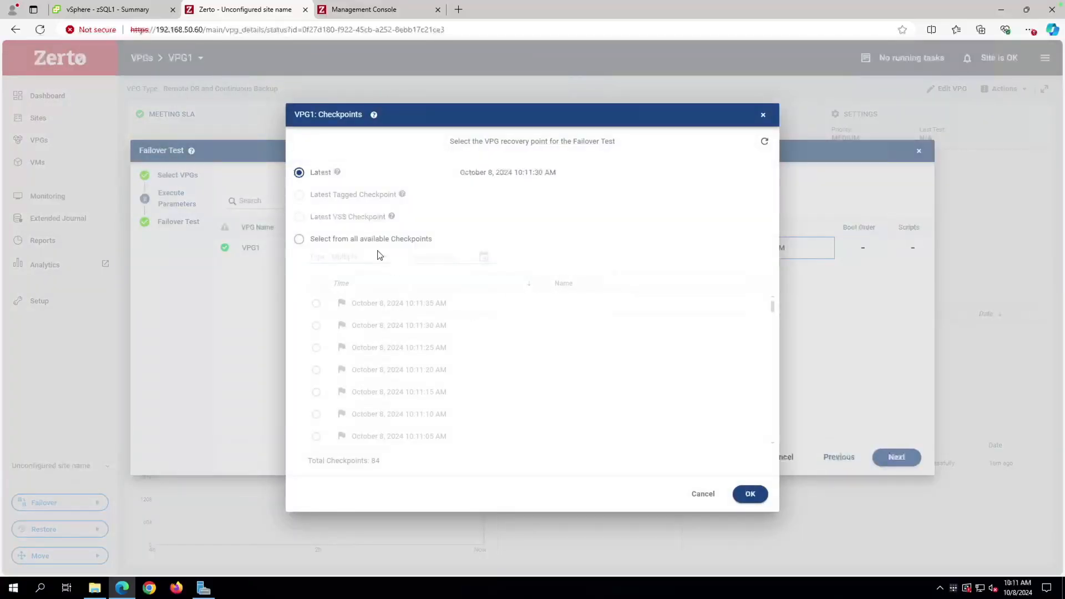
Examine all available VPG1 checkpoints between 10:07 and 10:10 AM, and cancel both the checkpoint selection and the failover test
click(331, 244)
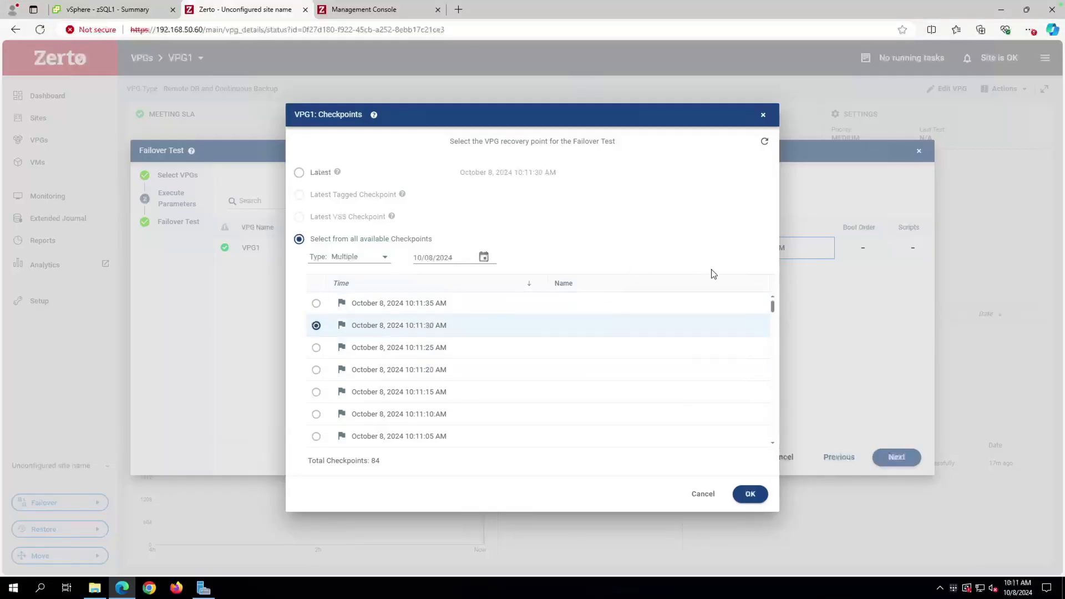
drag(775, 309, 776, 332)
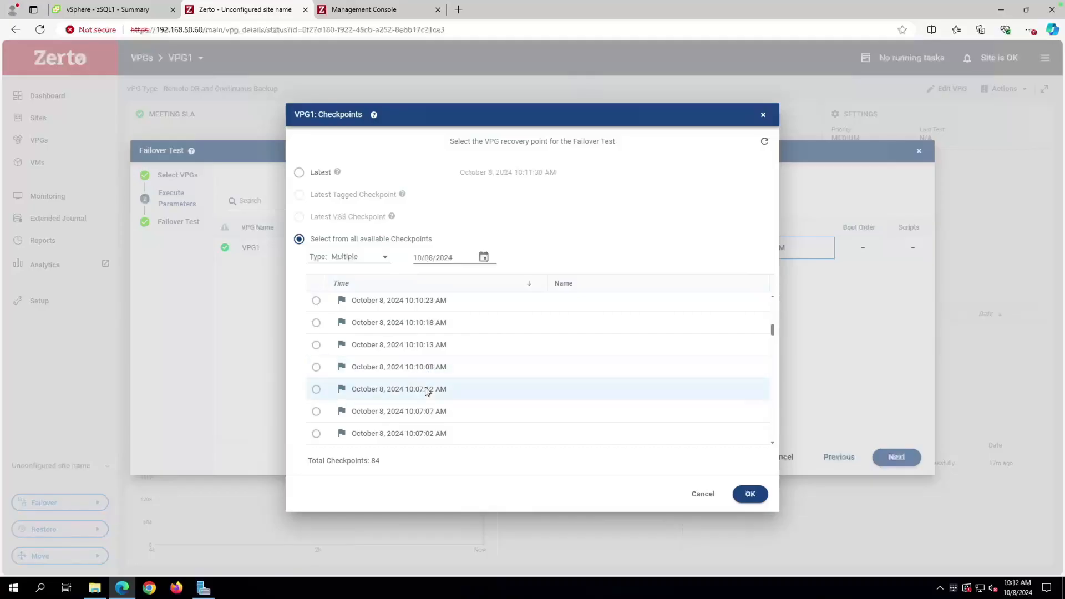
click(703, 497)
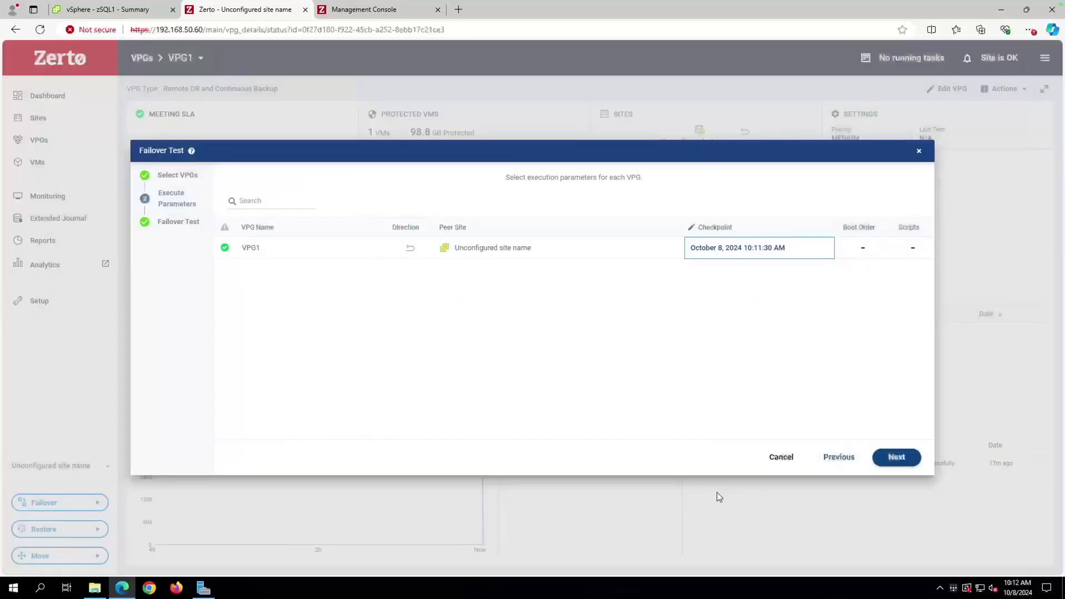
click(756, 458)
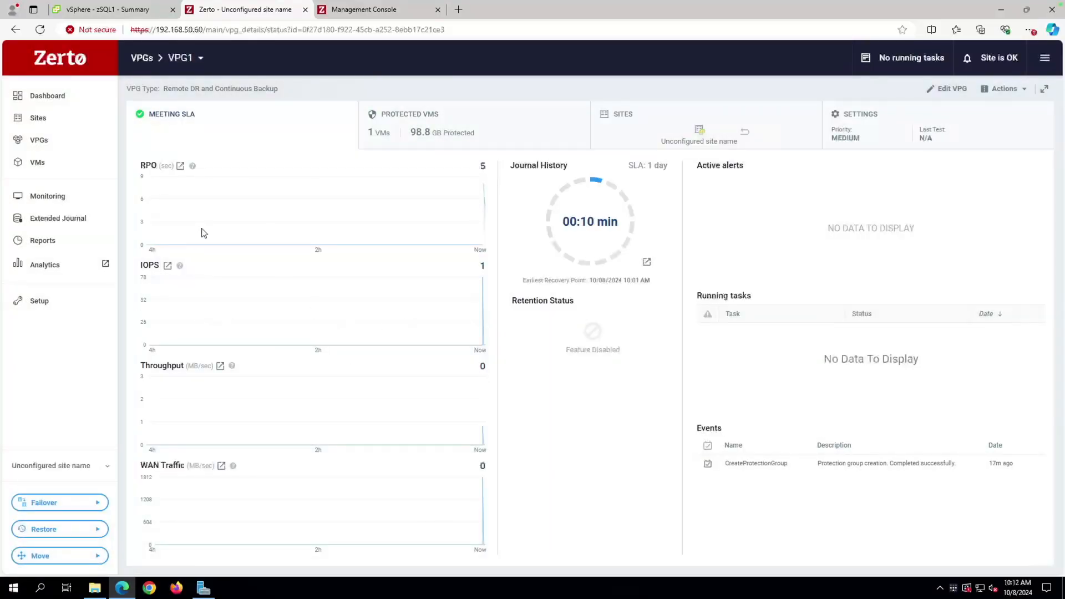
Return to the Management Console and check the external database details in Deployment Settings
click(398, 12)
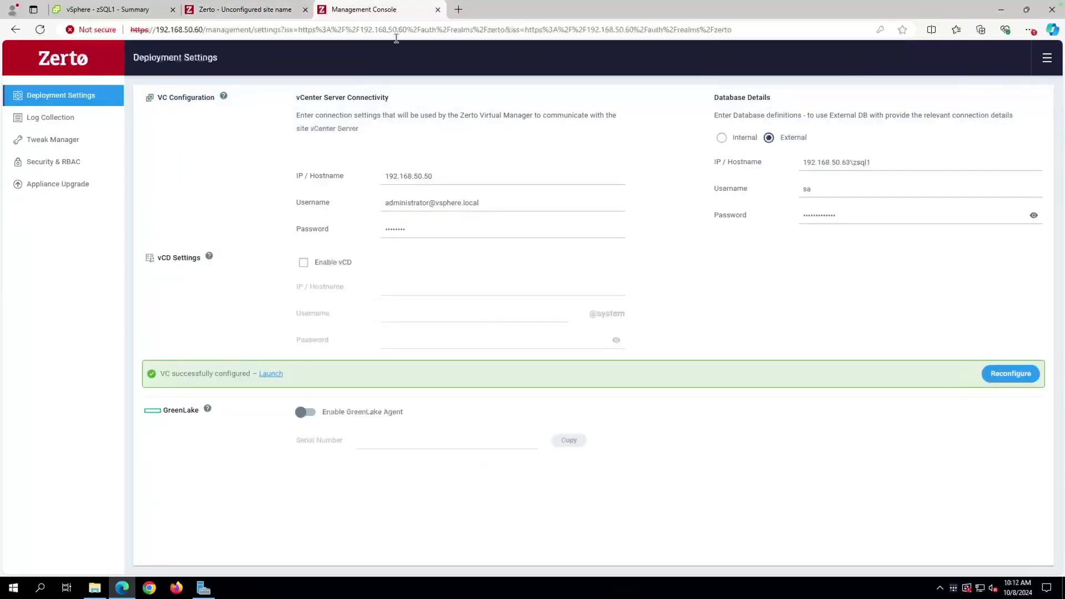